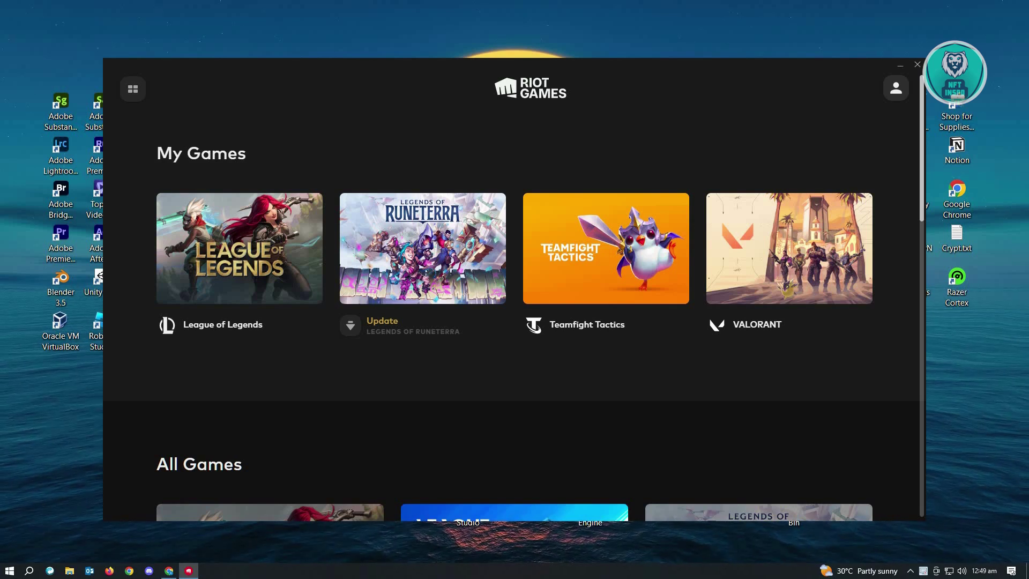
Open Task Manager over the Riot Client library with Ctrl+Shift+Esc
{"action": "key", "text": "ctrl+shift+Escape"}
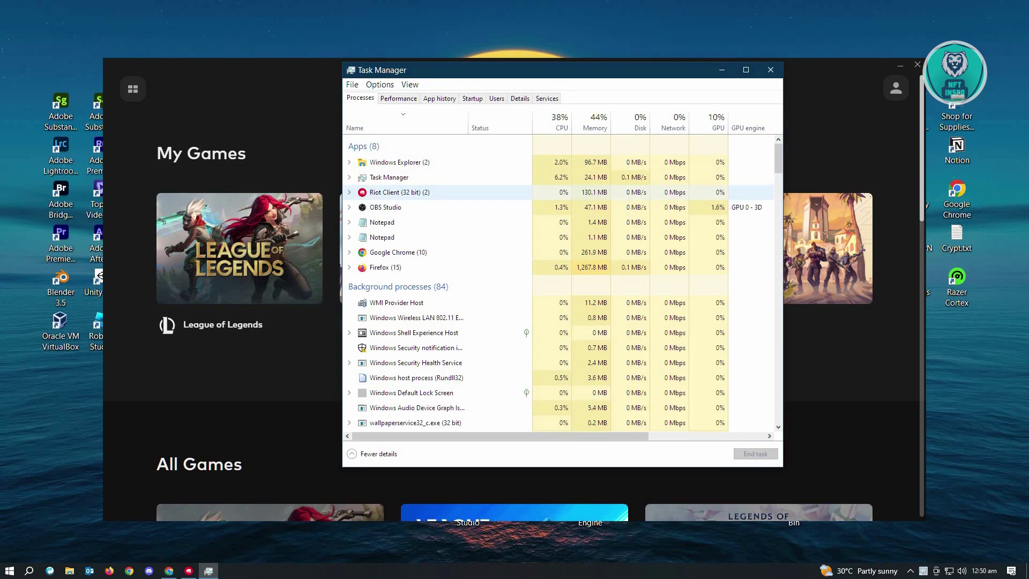
End the Riot Client app and the Riot Client (32 bit) background process
{"action": "left_click", "coordinate": [399, 192]}
{"action": "left_click", "coordinate": [755, 453]}
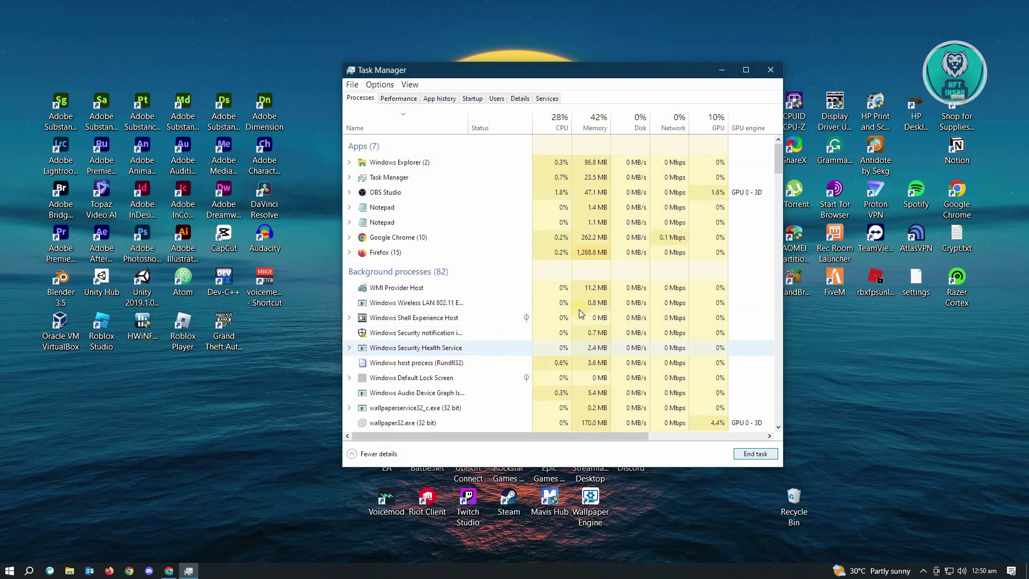
{"action": "scroll", "coordinate": [779, 168], "scroll_direction": "down", "scroll_amount": 12}
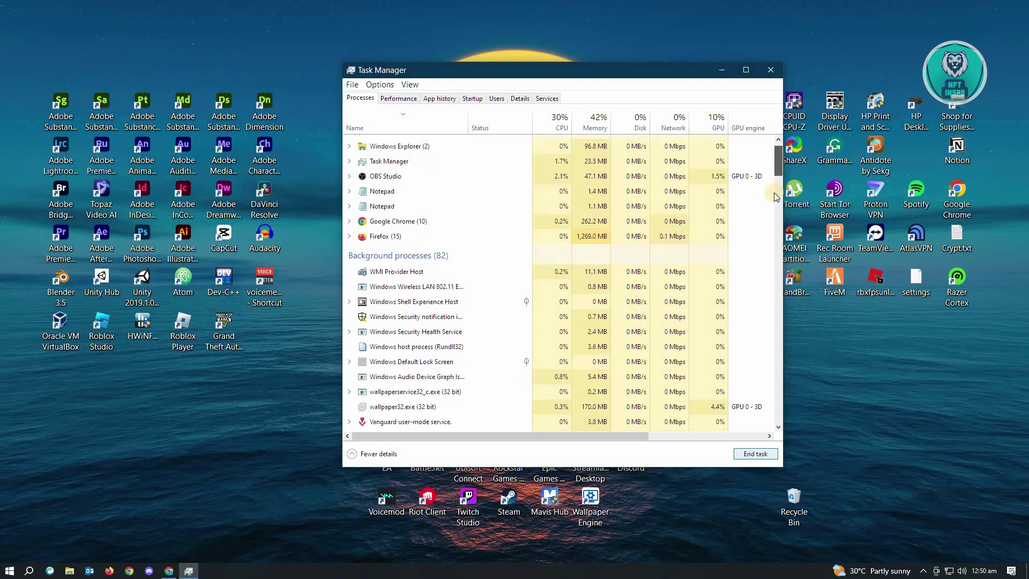
{"action": "scroll", "coordinate": [783, 209], "scroll_direction": "up", "scroll_amount": 4}
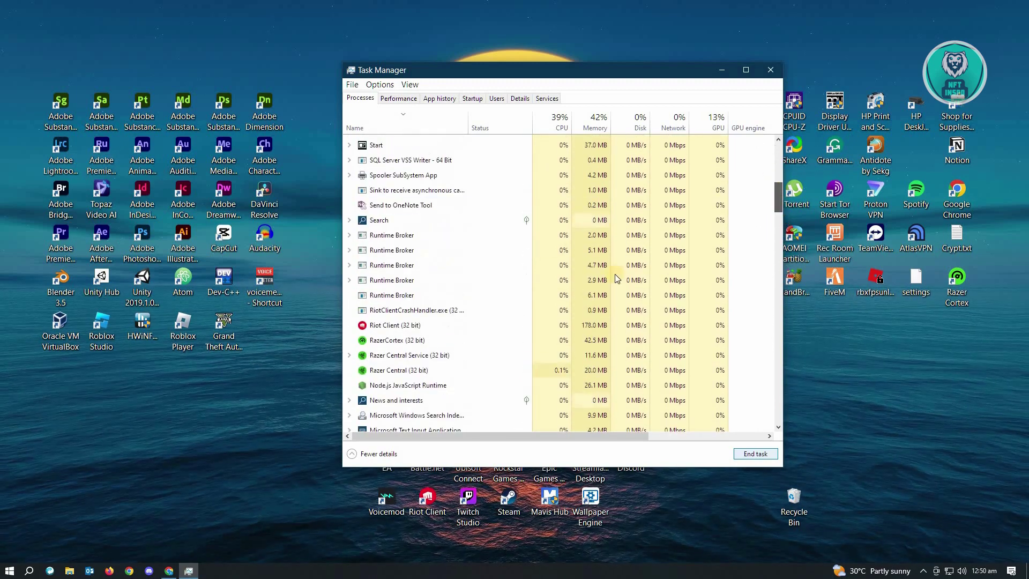
{"action": "left_click", "coordinate": [477, 325]}
{"action": "left_click", "coordinate": [753, 453]}
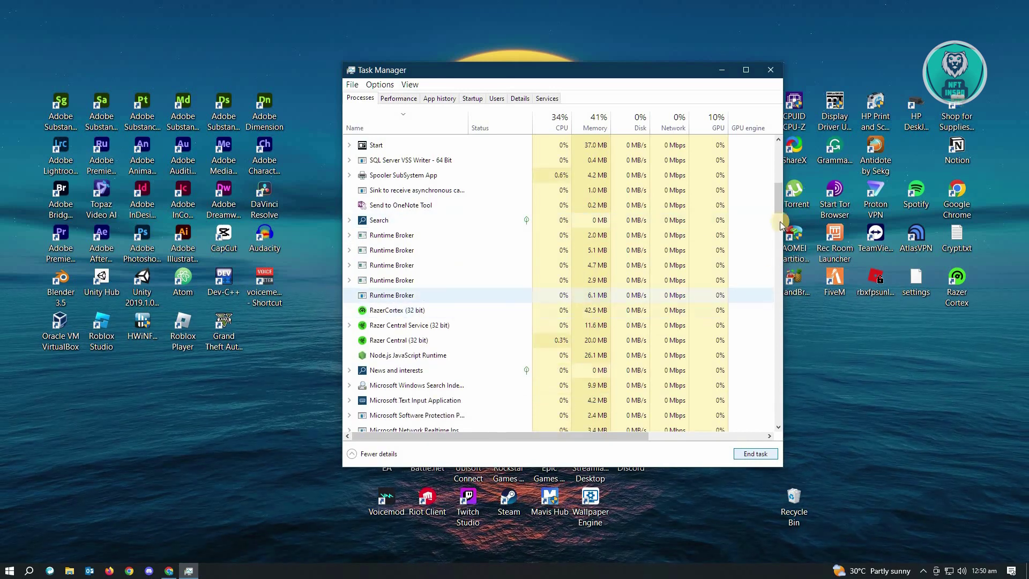
Switch Task Manager to the Details tab to list processes per executable
{"action": "scroll", "coordinate": [780, 232], "scroll_direction": "down", "scroll_amount": 10}
{"action": "scroll", "coordinate": [775, 343], "scroll_direction": "down", "scroll_amount": 15}
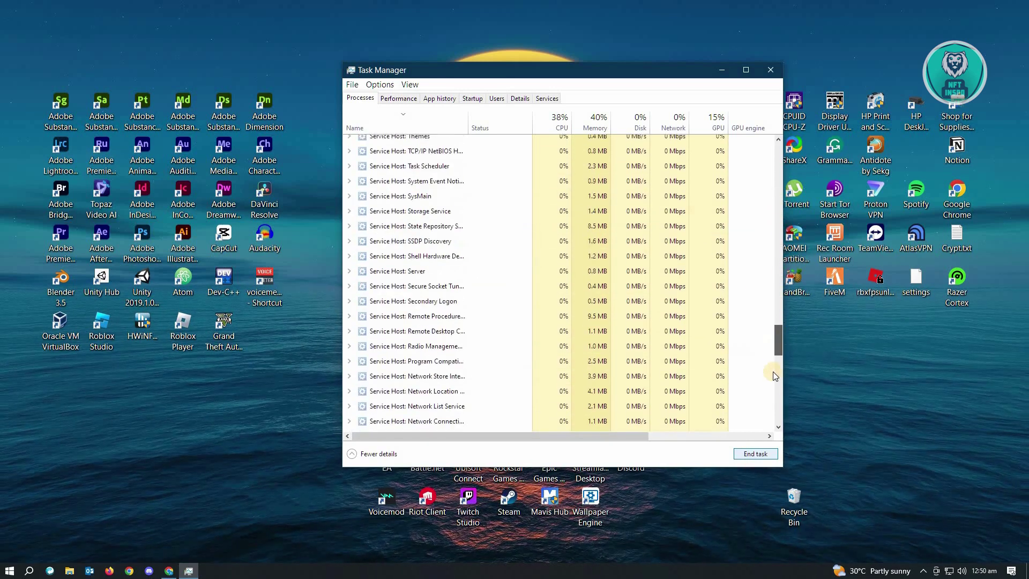
{"action": "left_click", "coordinate": [520, 98]}
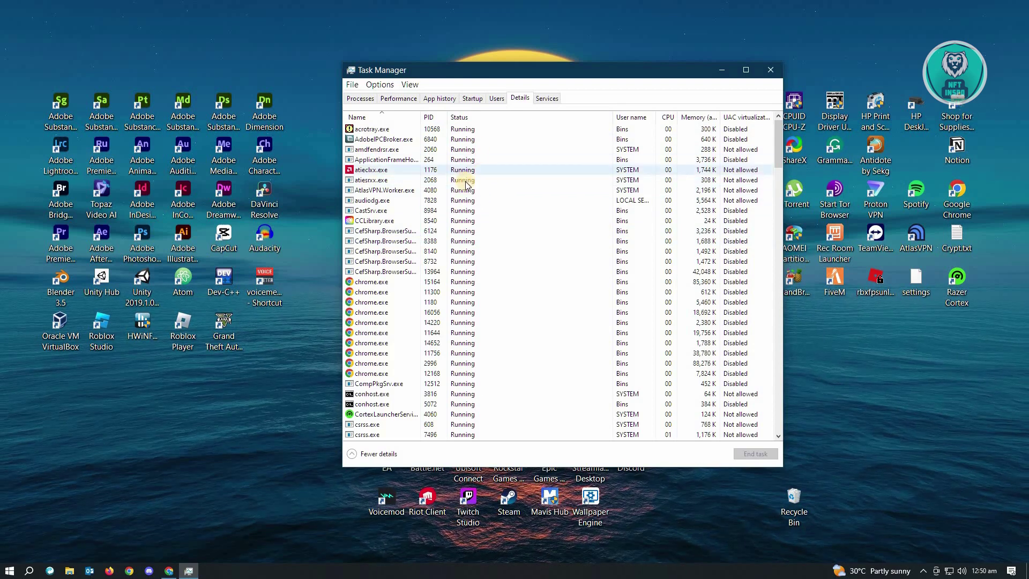
{"action": "left_click", "coordinate": [390, 332]}
{"action": "scroll", "coordinate": [390, 331], "scroll_direction": "down", "scroll_amount": 8}
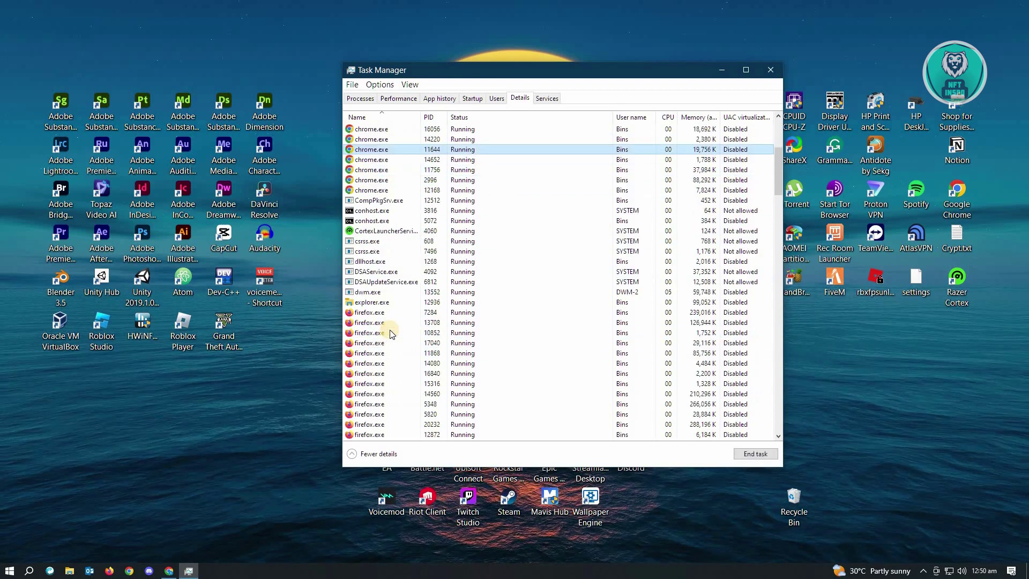
{"action": "scroll", "coordinate": [390, 333], "scroll_direction": "down", "scroll_amount": 5}
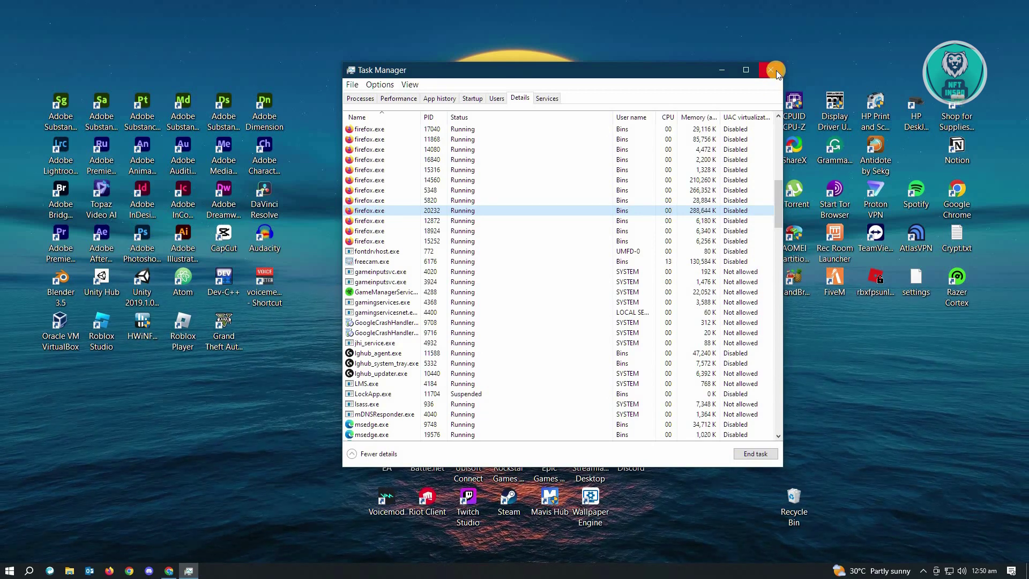
Close Task Manager and open Device Manager from Windows search
{"action": "left_click", "coordinate": [772, 70]}
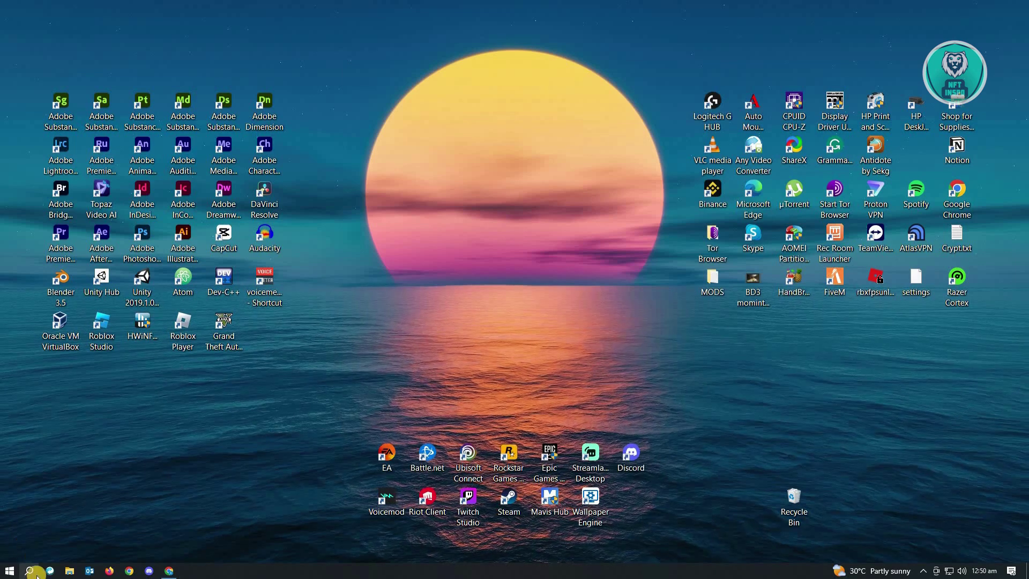
{"action": "left_click", "coordinate": [34, 569]}
{"action": "right_click", "coordinate": [38, 552]}
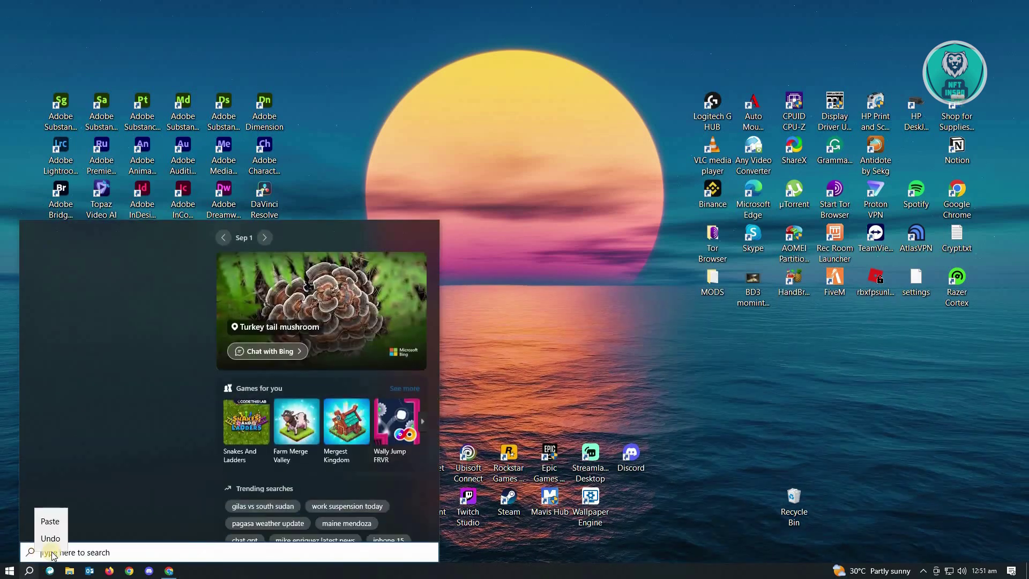
{"action": "left_click", "coordinate": [50, 521]}
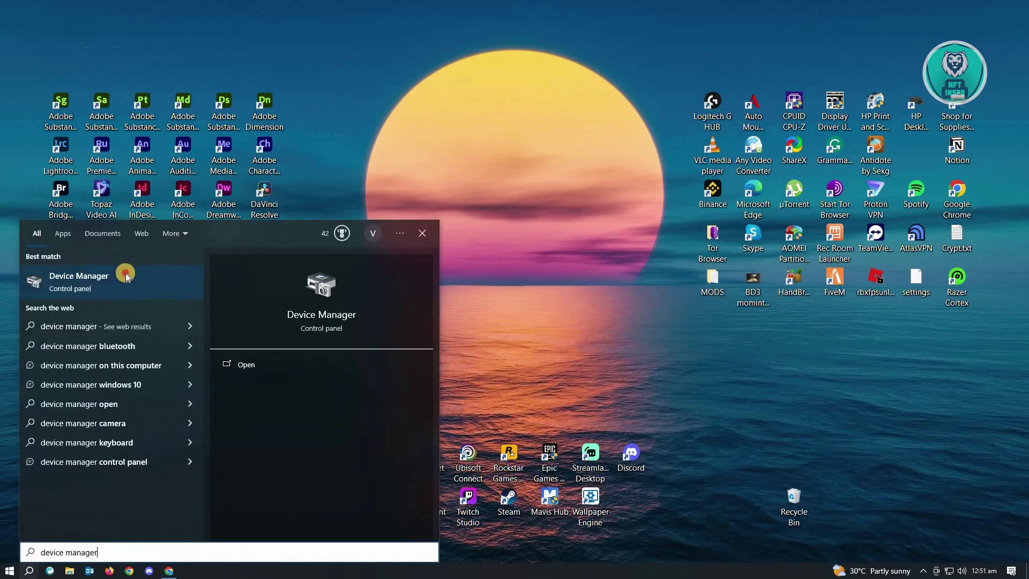
{"action": "left_click", "coordinate": [125, 273]}
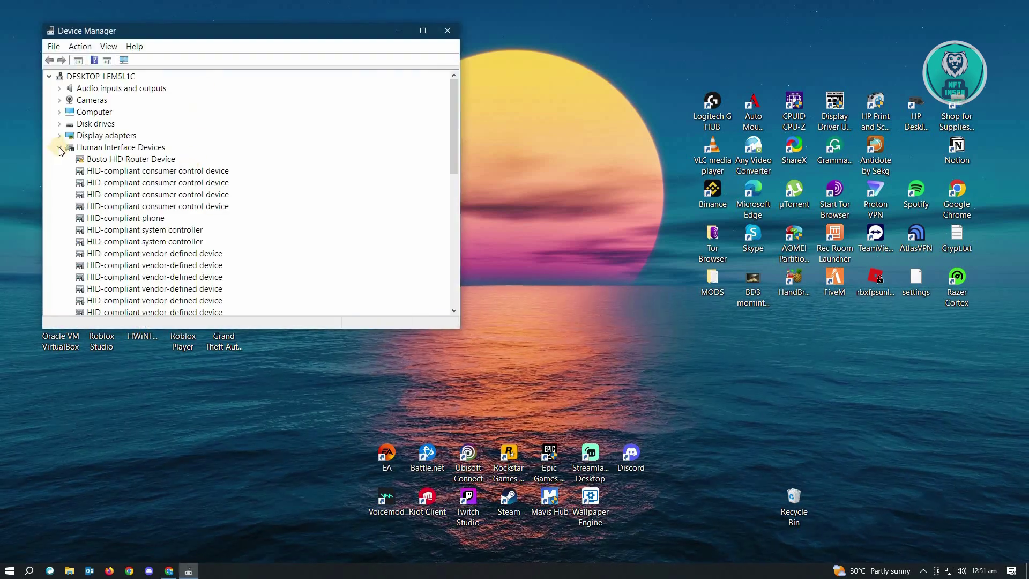
Auto-search for an AMD Radeon RX 5700 XT driver update; best driver already installed
{"action": "left_click", "coordinate": [60, 147]}
{"action": "left_click", "coordinate": [60, 136]}
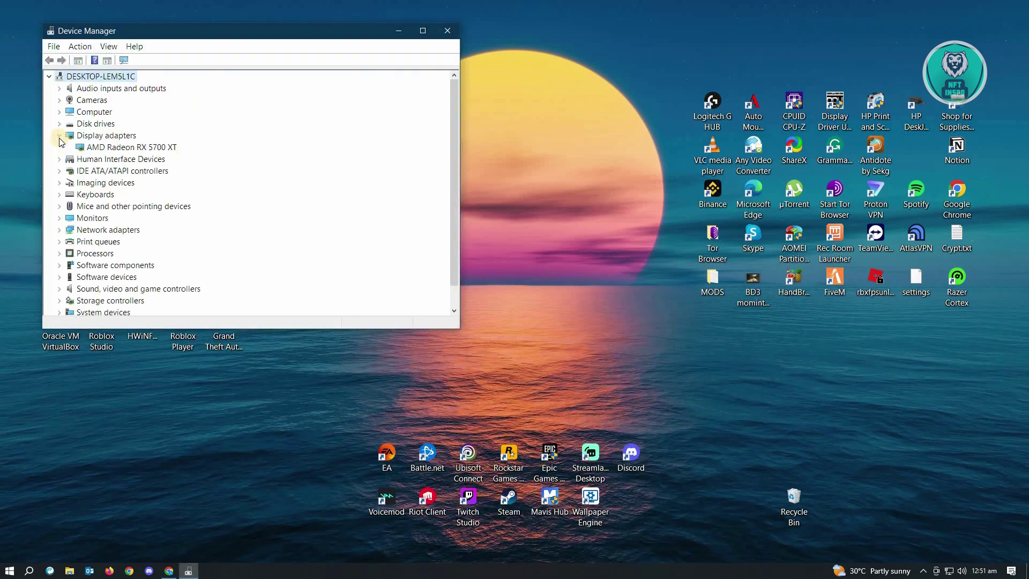
{"action": "right_click", "coordinate": [111, 148]}
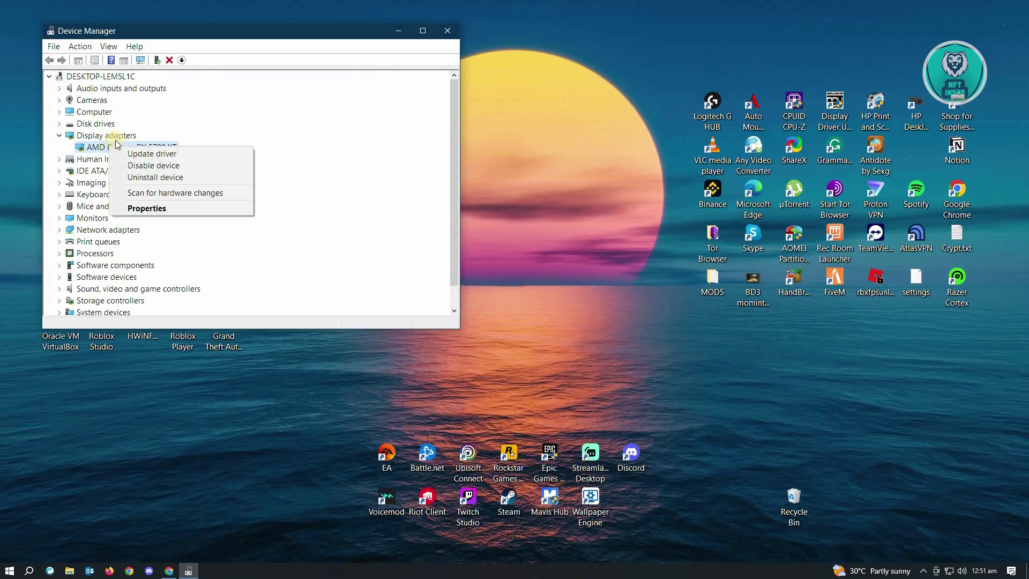
{"action": "left_click", "coordinate": [171, 155]}
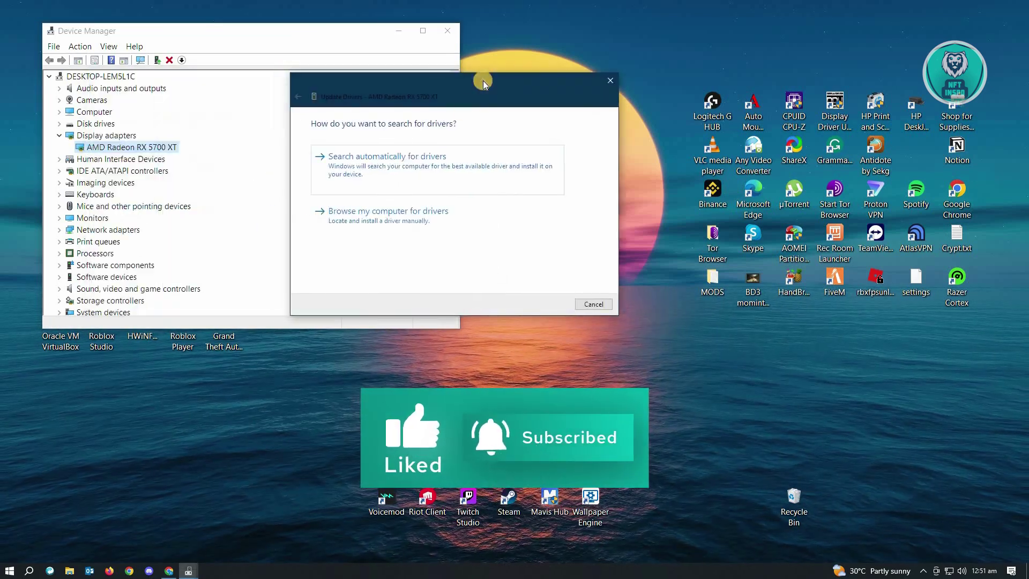
{"action": "left_click", "coordinate": [381, 173]}
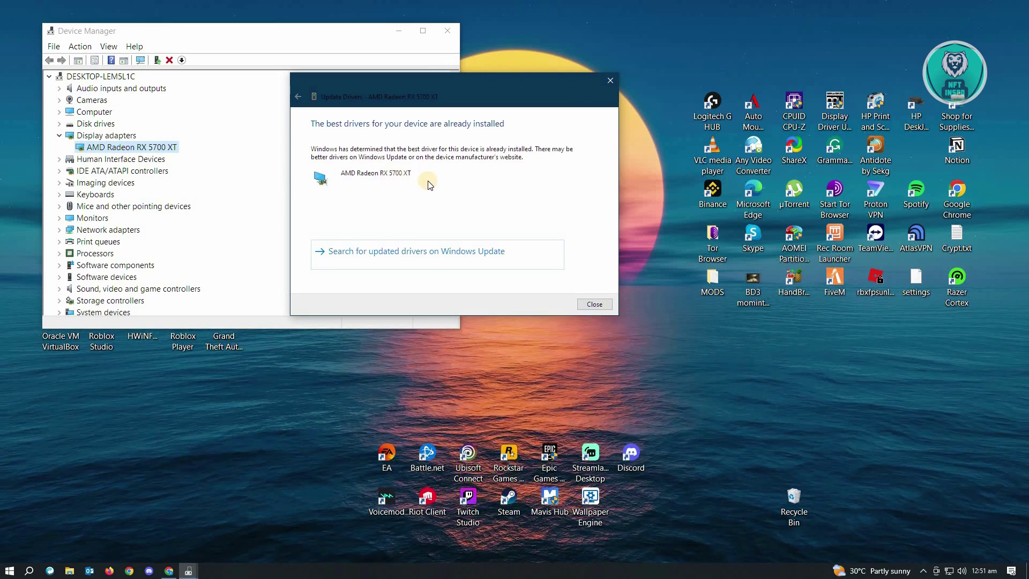
{"action": "left_click", "coordinate": [611, 84]}
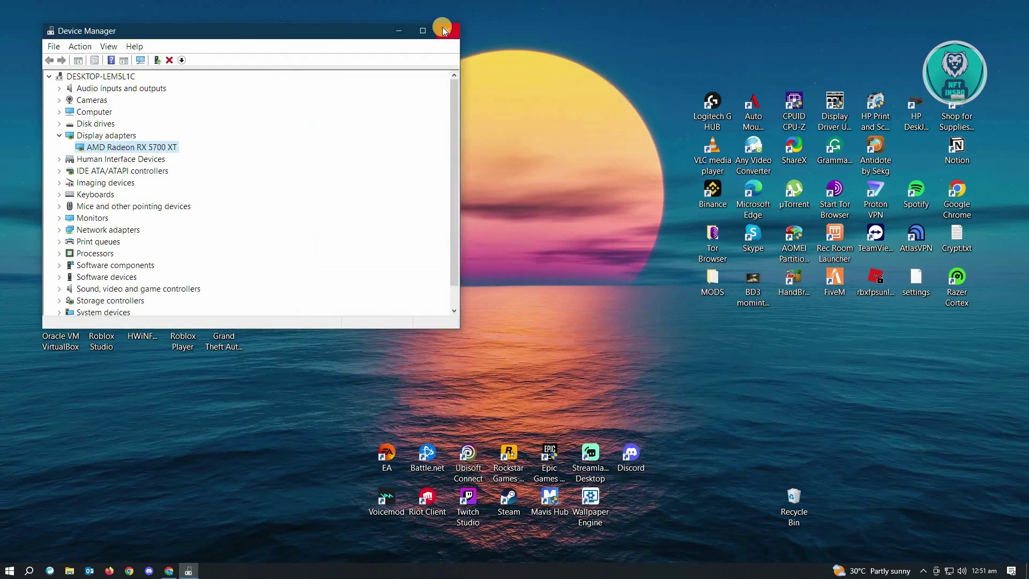
Close Device Manager, relaunch Riot Client and open Settings from the account menu
{"action": "left_click", "coordinate": [444, 31]}
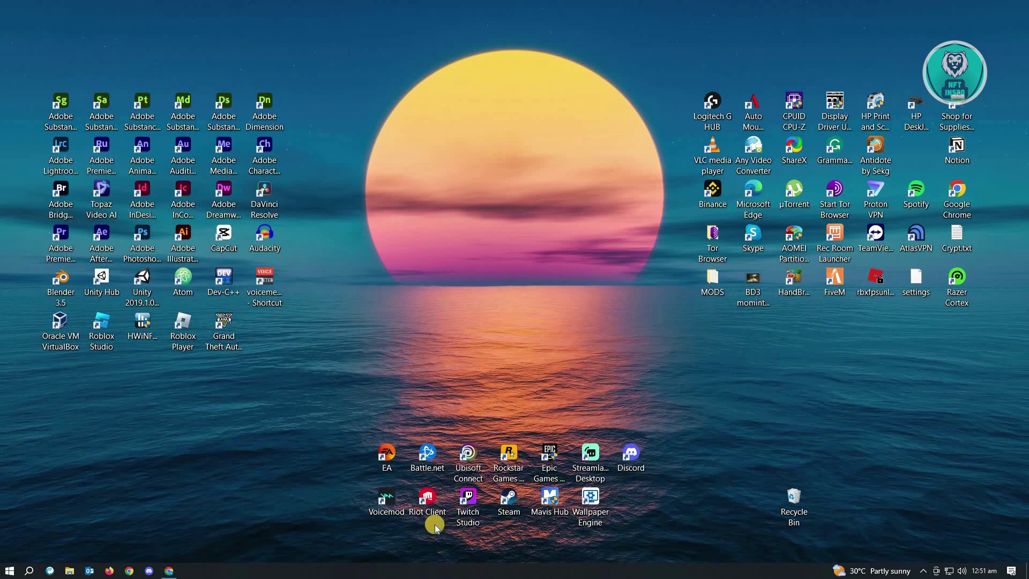
{"action": "double_click", "coordinate": [414, 497]}
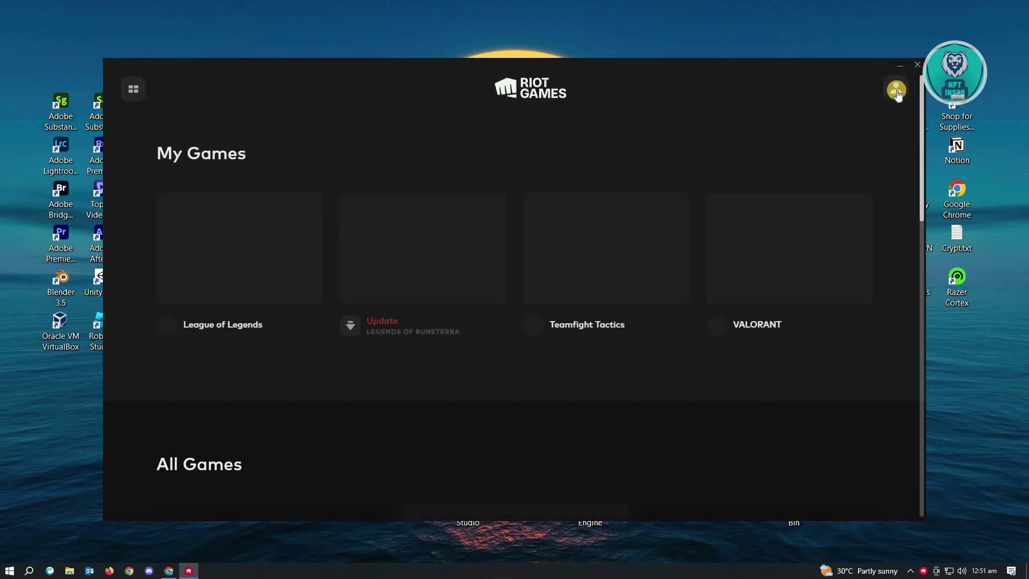
{"action": "left_click", "coordinate": [897, 90]}
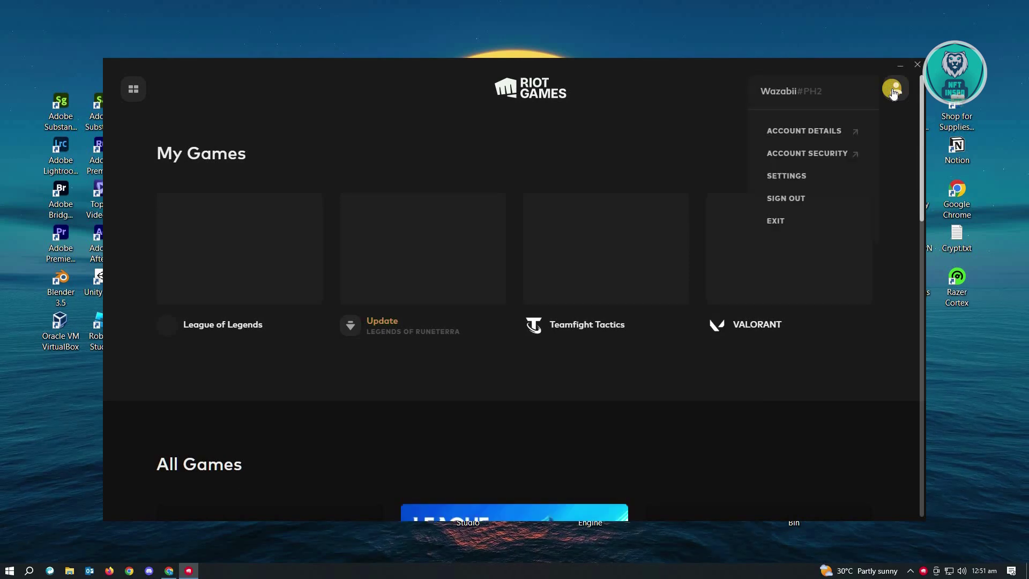
{"action": "left_click", "coordinate": [805, 175]}
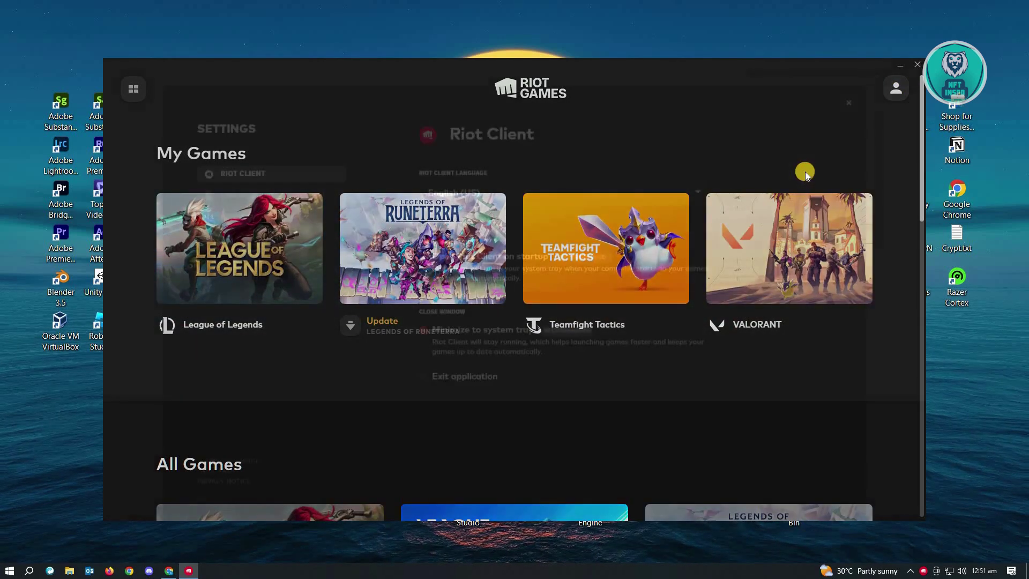
Repair VALORANT from its settings page, acknowledge the up-to-date message, and close Settings
{"action": "left_click", "coordinate": [268, 225]}
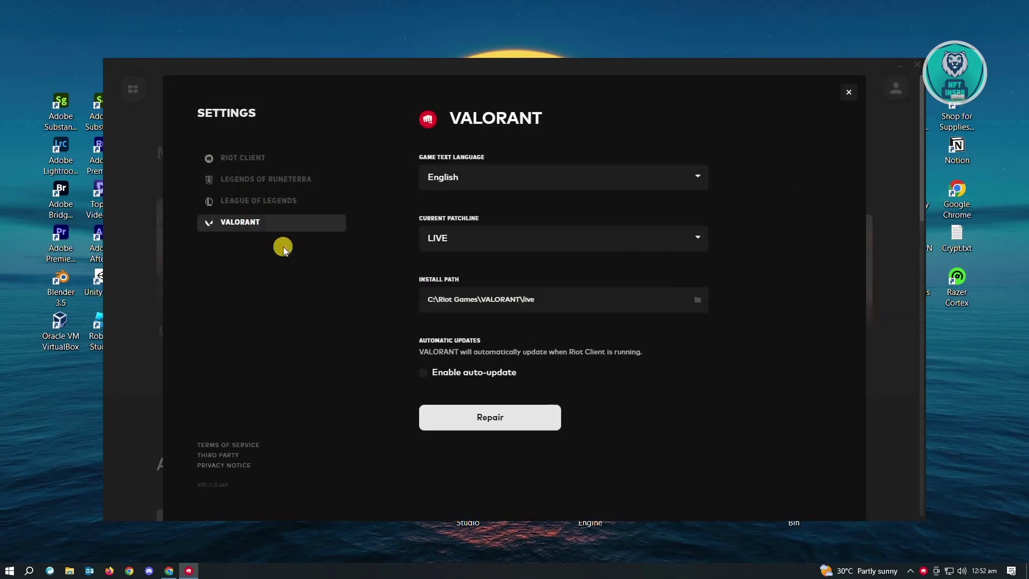
{"action": "left_click", "coordinate": [513, 419]}
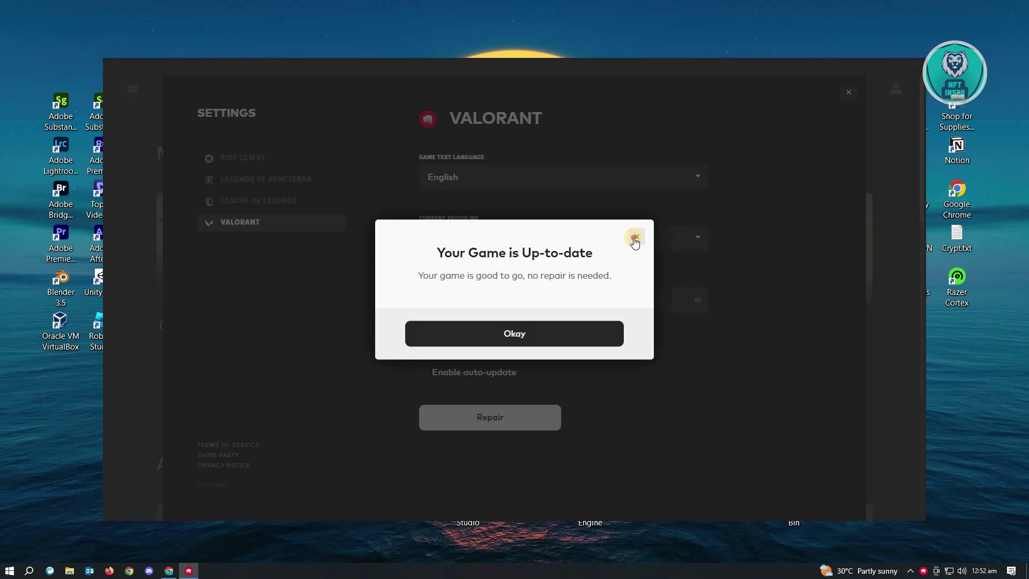
{"action": "left_click", "coordinate": [635, 237]}
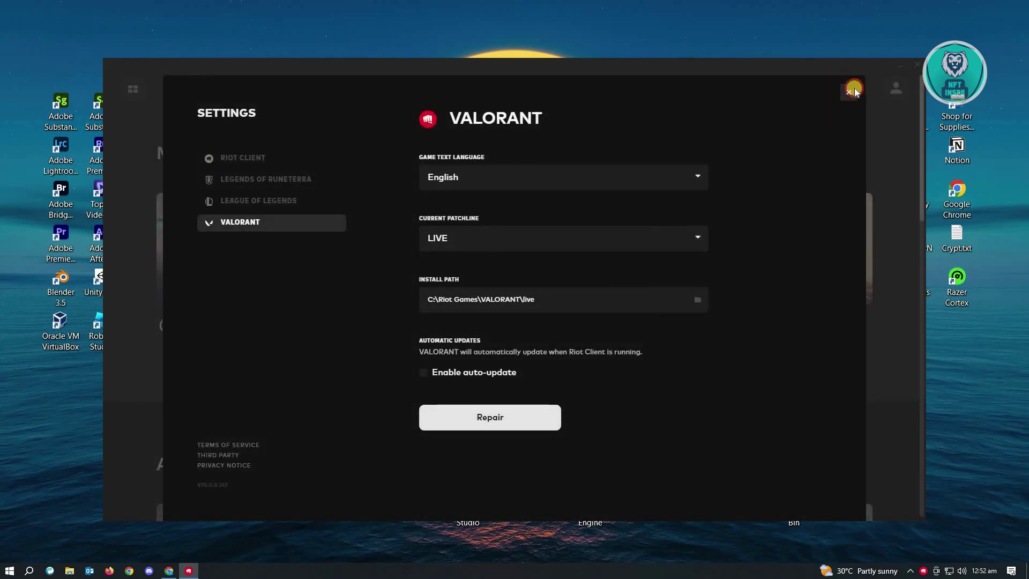
{"action": "left_click", "coordinate": [850, 90]}
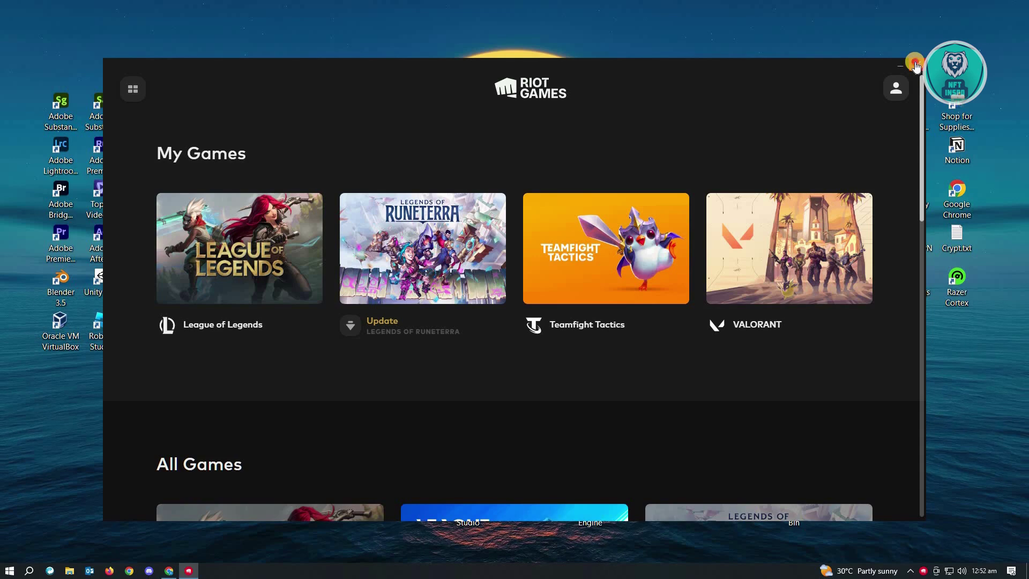
Close Riot Client and set its desktop shortcut to run as administrator
{"action": "left_click", "coordinate": [915, 65]}
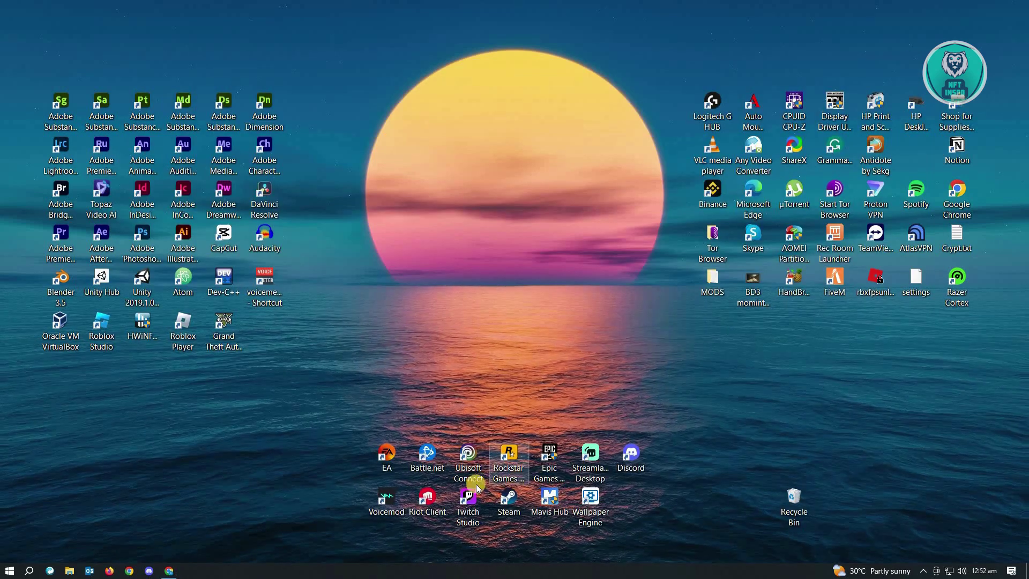
{"action": "right_click", "coordinate": [426, 496]}
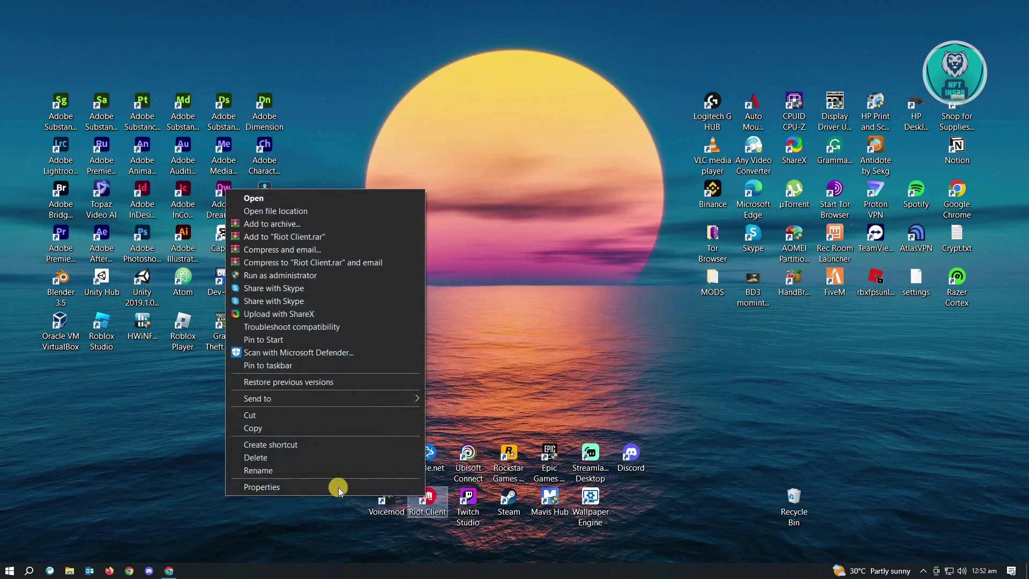
{"action": "left_click", "coordinate": [312, 486]}
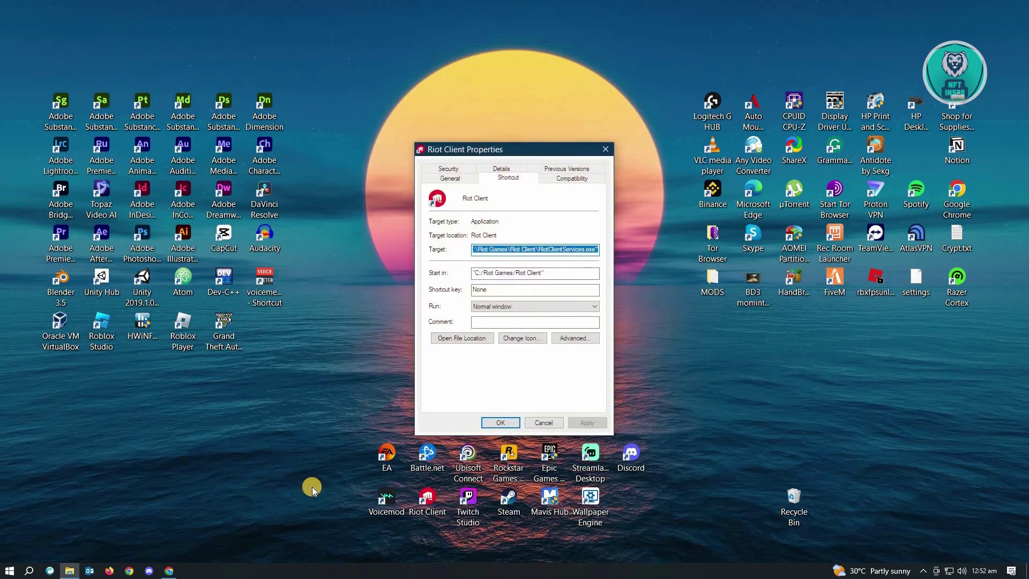
{"action": "left_click", "coordinate": [559, 180]}
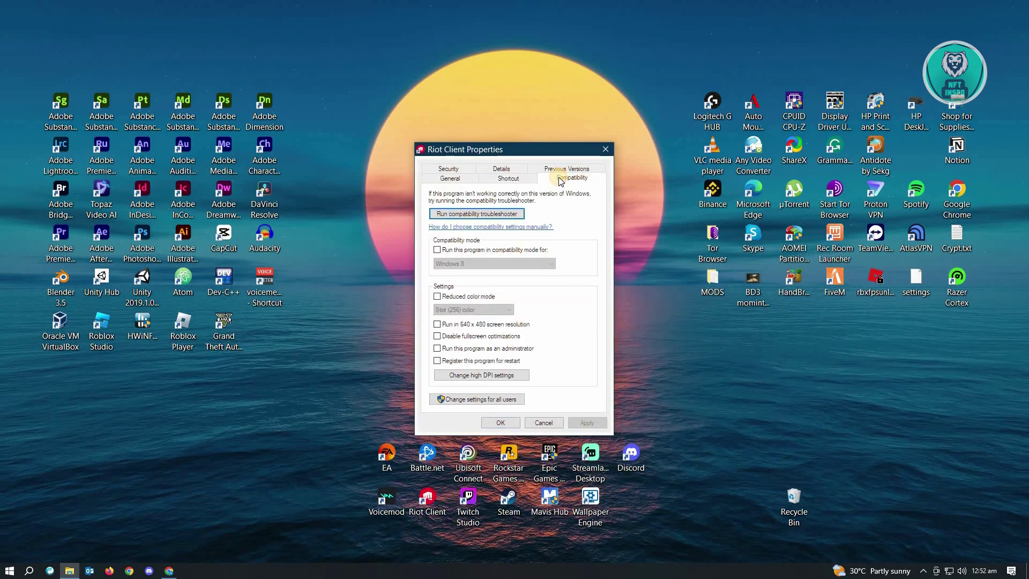
{"action": "left_click", "coordinate": [437, 348]}
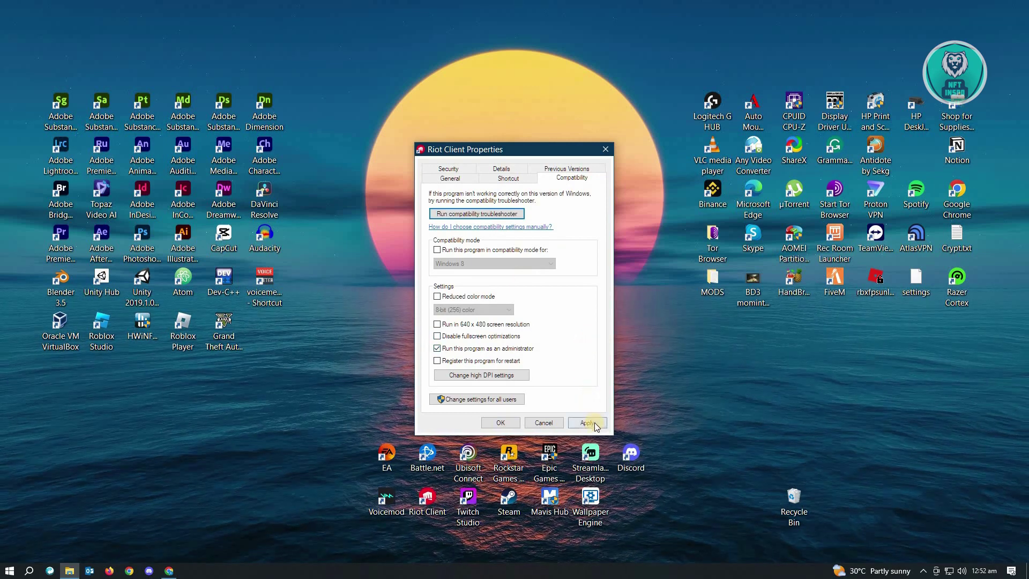
{"action": "left_click", "coordinate": [590, 422]}
{"action": "left_click", "coordinate": [512, 423]}
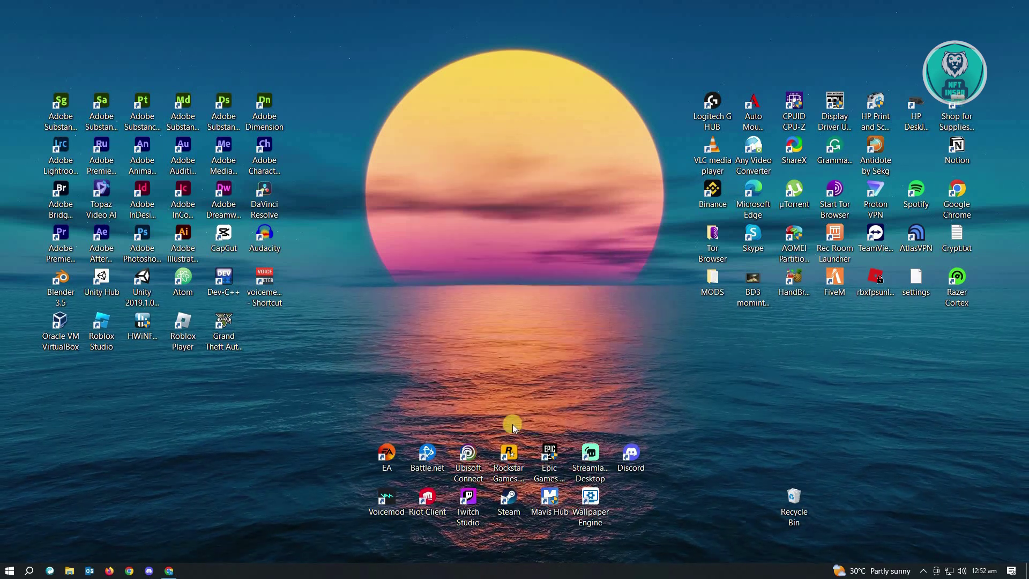
Place a VALORANT shortcut on the desktop and set it to run as administrator
{"action": "left_click", "coordinate": [328, 237]}
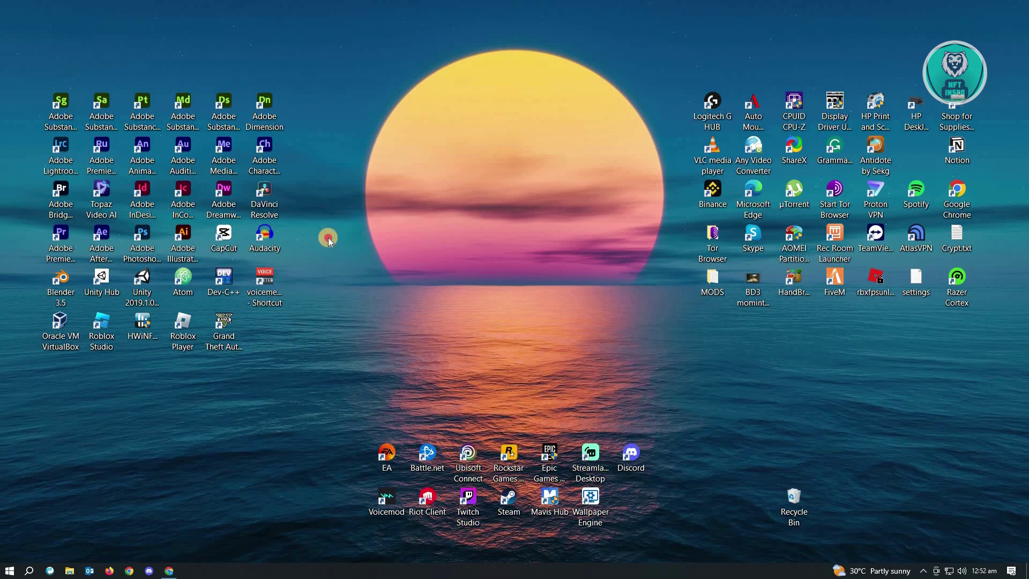
{"action": "left_click_drag", "start_coordinate": [328, 237], "coordinate": [557, 309]}
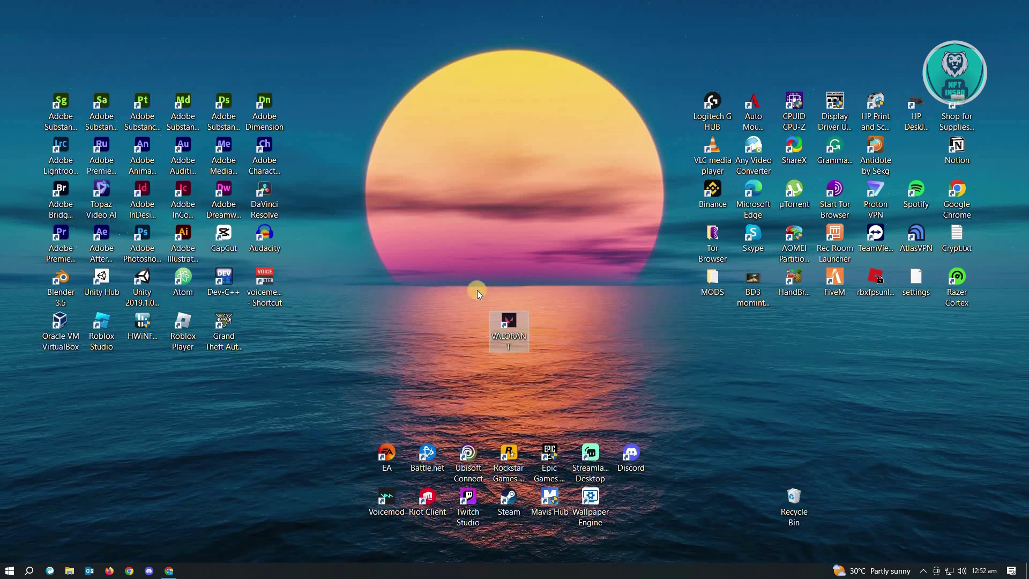
{"action": "double_click", "coordinate": [503, 321]}
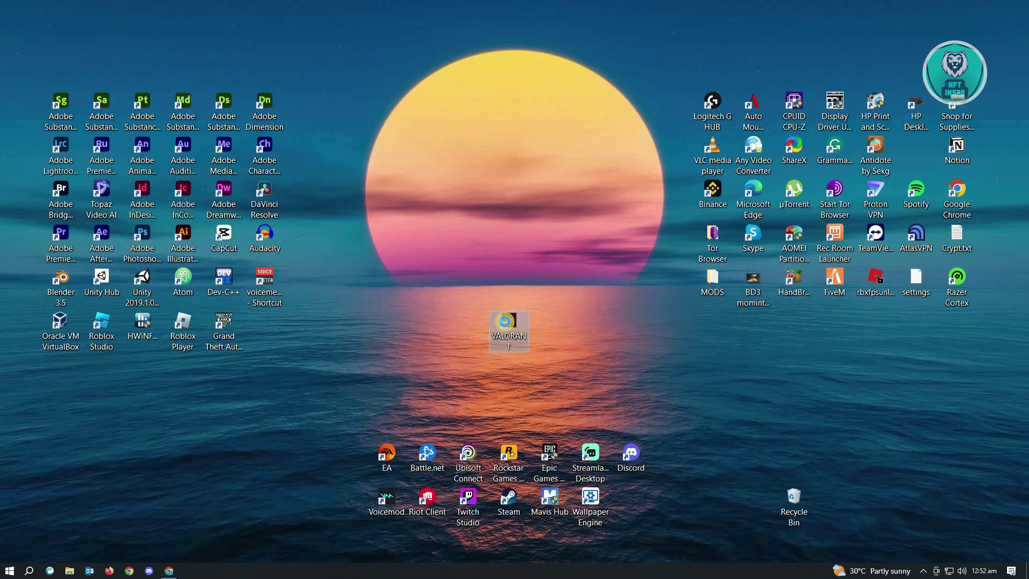
{"action": "right_click", "coordinate": [503, 321]}
{"action": "left_click", "coordinate": [395, 313]}
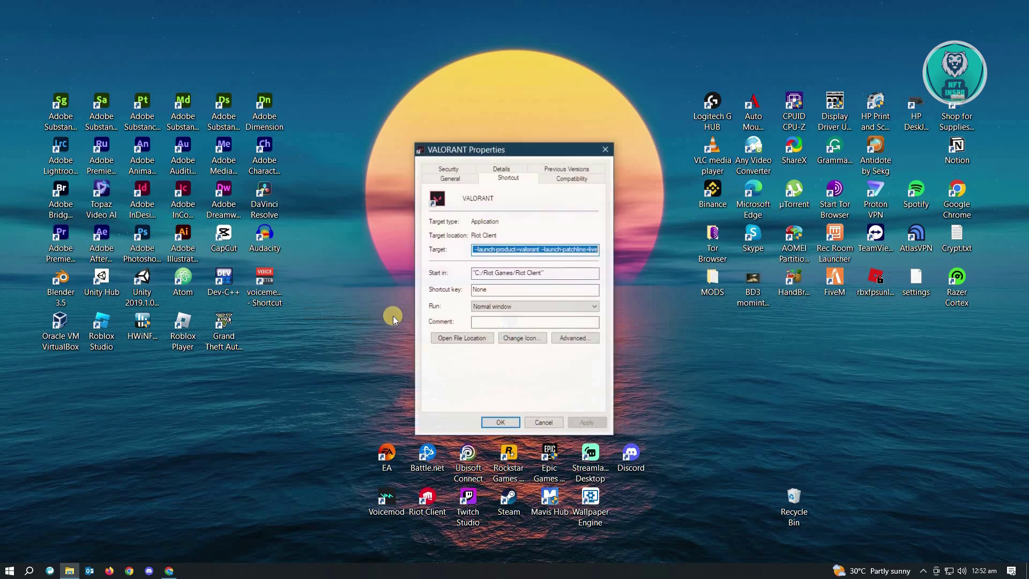
{"action": "left_click", "coordinate": [583, 178]}
{"action": "left_click", "coordinate": [438, 348]}
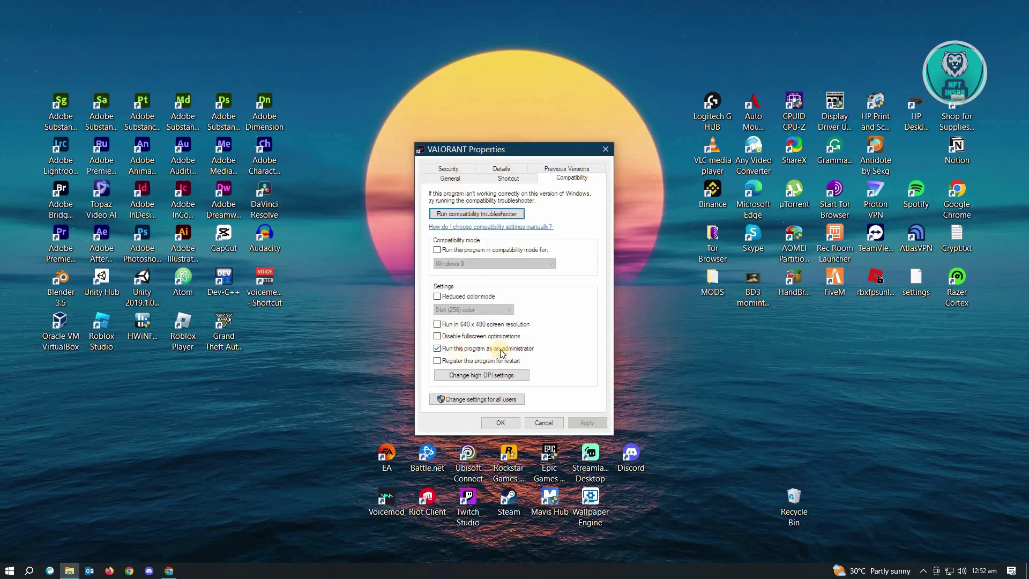
{"action": "left_click", "coordinate": [584, 423]}
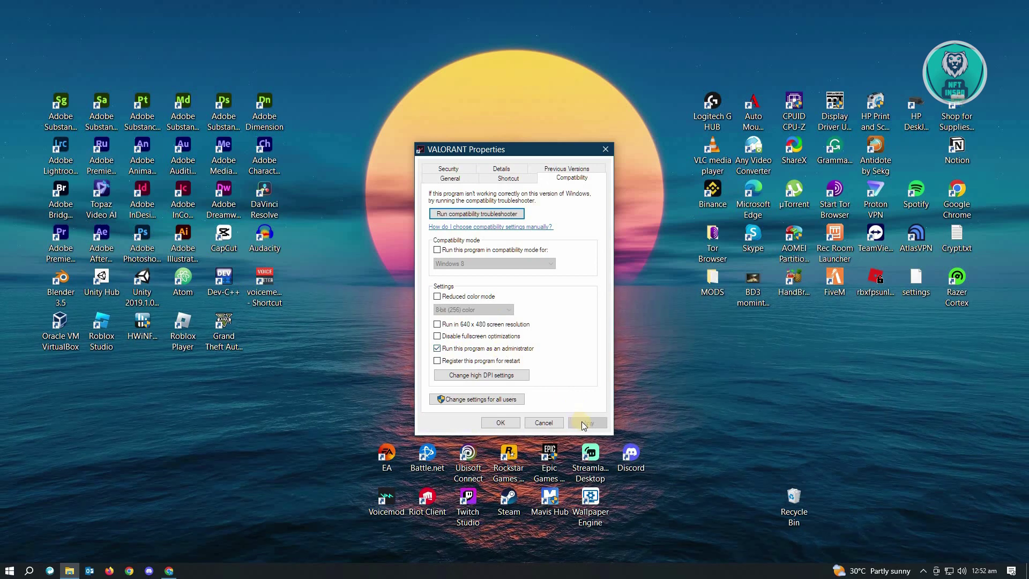
{"action": "left_click", "coordinate": [502, 423]}
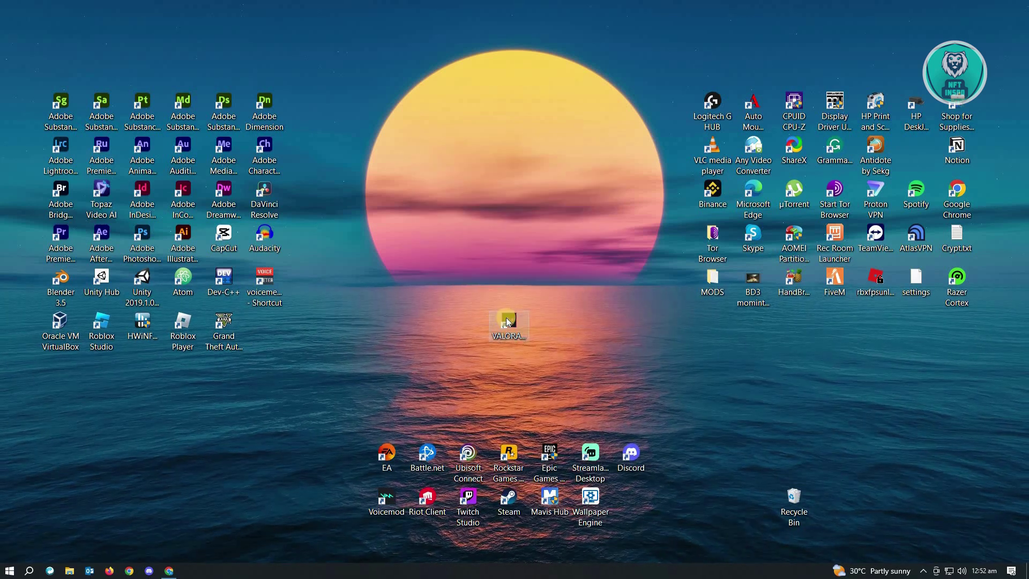
{"action": "mouse_move", "coordinate": [505, 317]}
{"action": "left_mouse_down"}
{"action": "mouse_move", "coordinate": [485, 327]}
{"action": "mouse_move", "coordinate": [522, 315]}
{"action": "mouse_move", "coordinate": [509, 318]}
{"action": "left_mouse_up"}
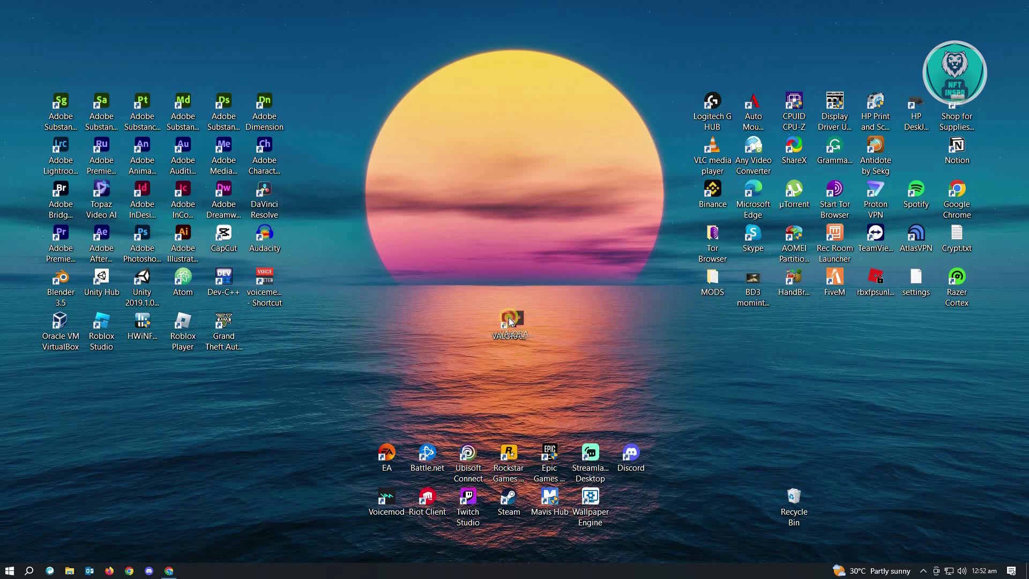